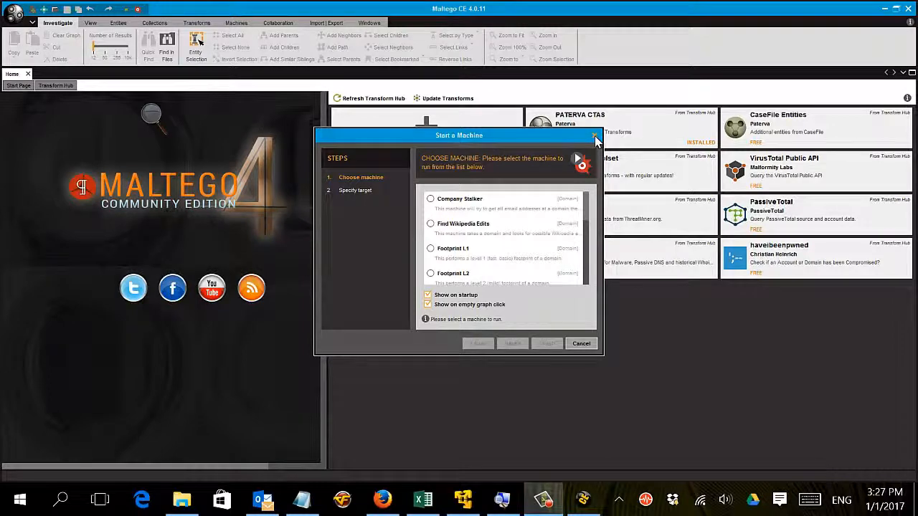
- Dismiss the Start a Machine wizard and look over the transform sets offered in the Transform Hub
left_click(595, 138)
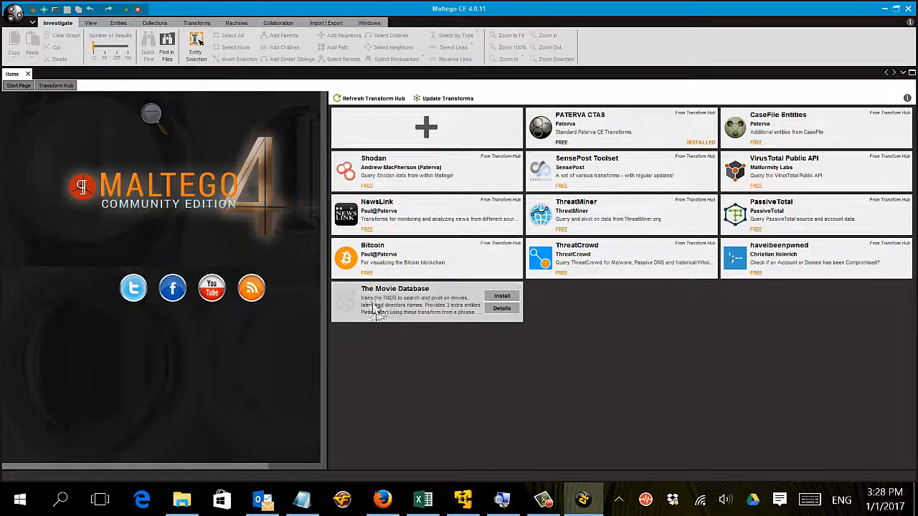
mouse_move(346, 313)
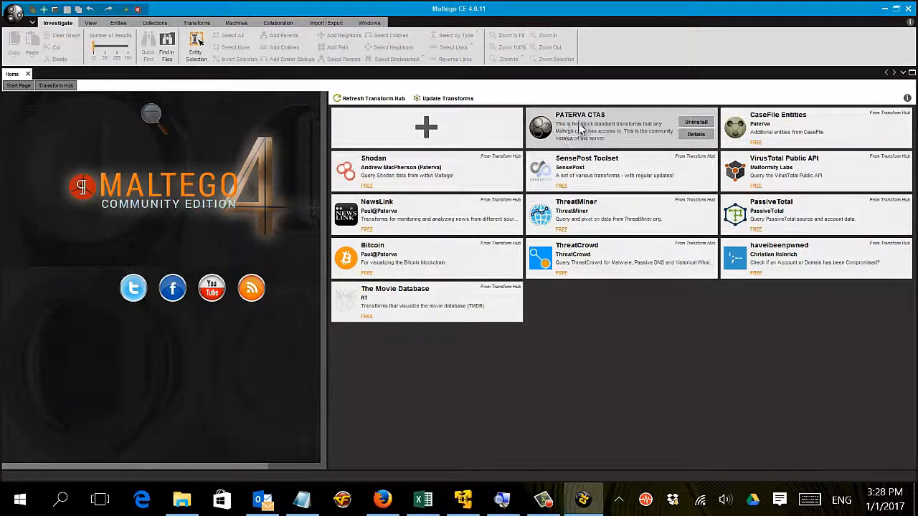
mouse_move(586, 229)
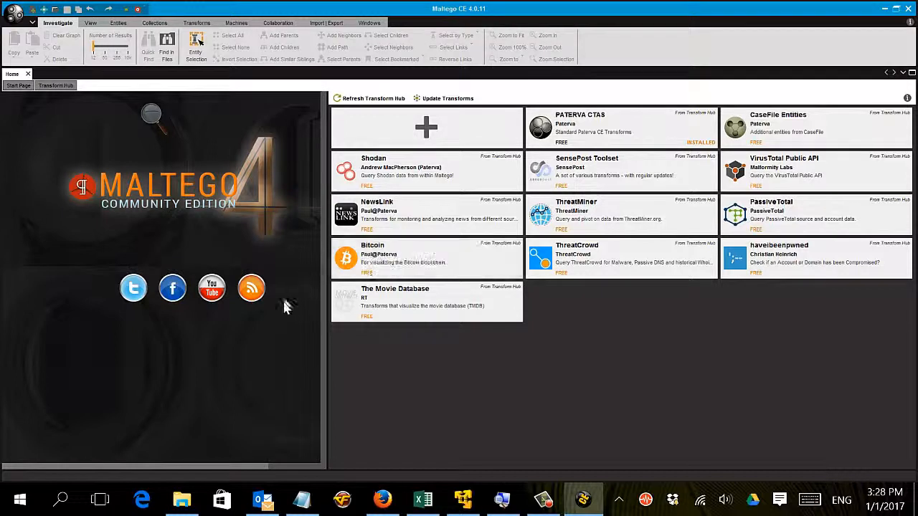
mouse_move(412, 301)
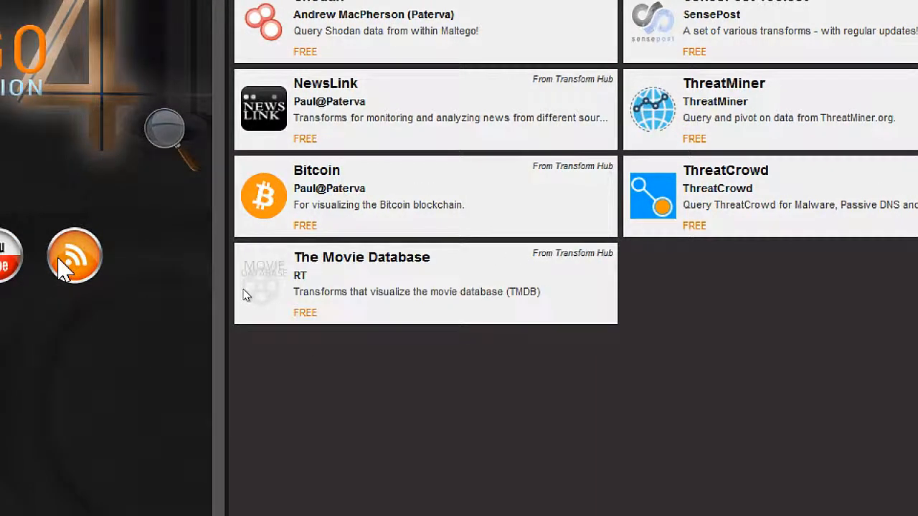
- Install The Movie Database transform set from the Transform Hub and finish its installation wizard
mouse_move(323, 276)
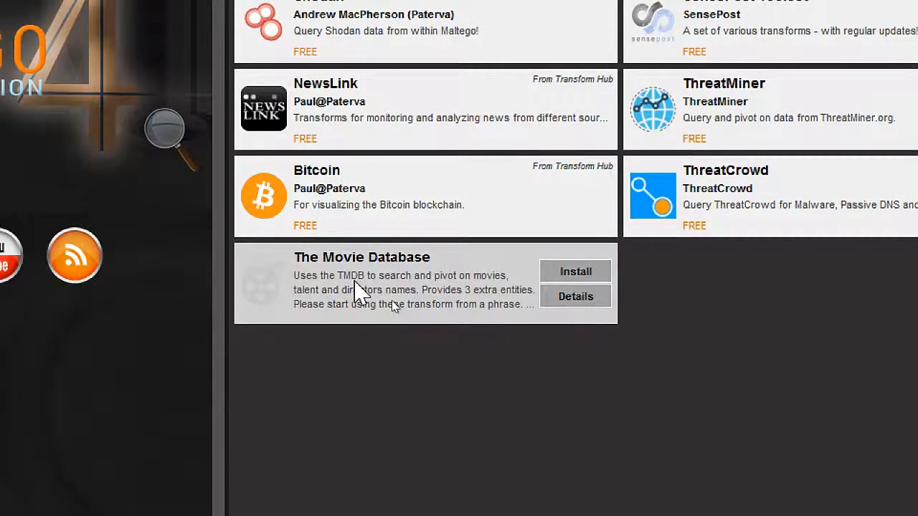
left_click(577, 272)
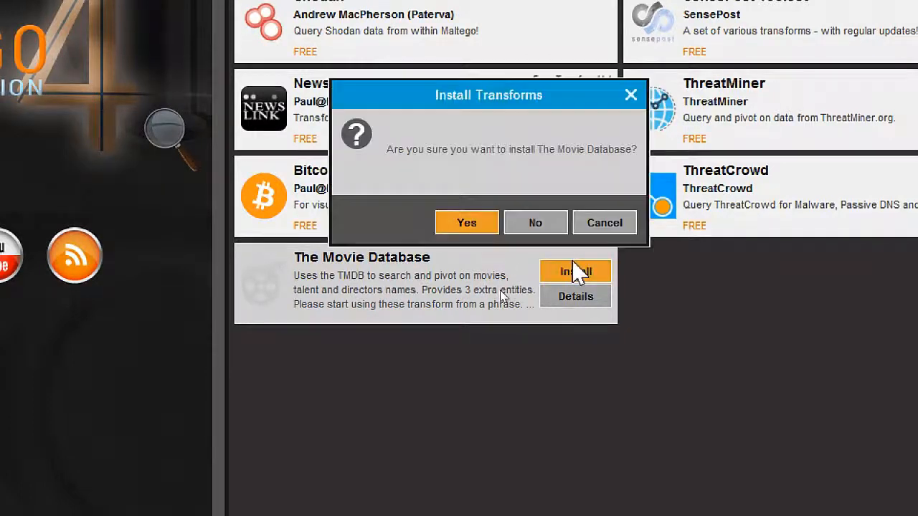
left_click(442, 222)
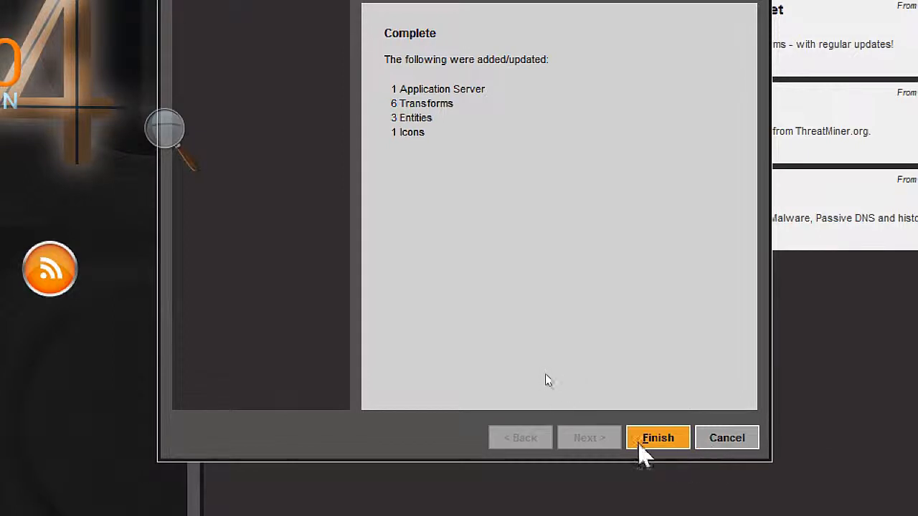
left_click(649, 439)
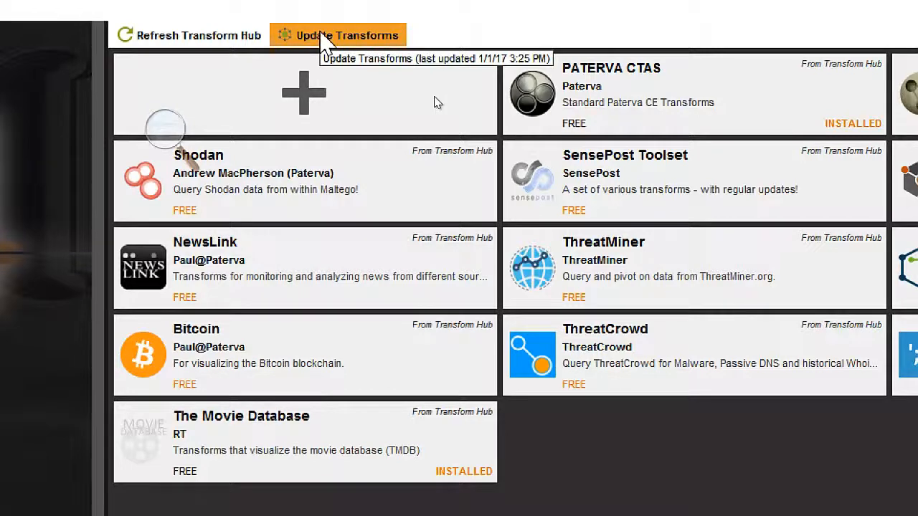
- Update the installed transforms and create a new empty graph
left_click(322, 38)
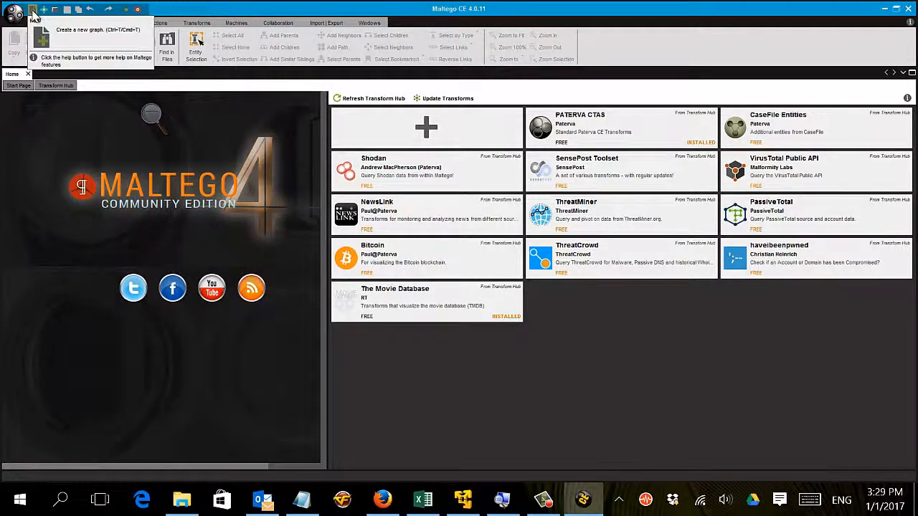
left_click(32, 10)
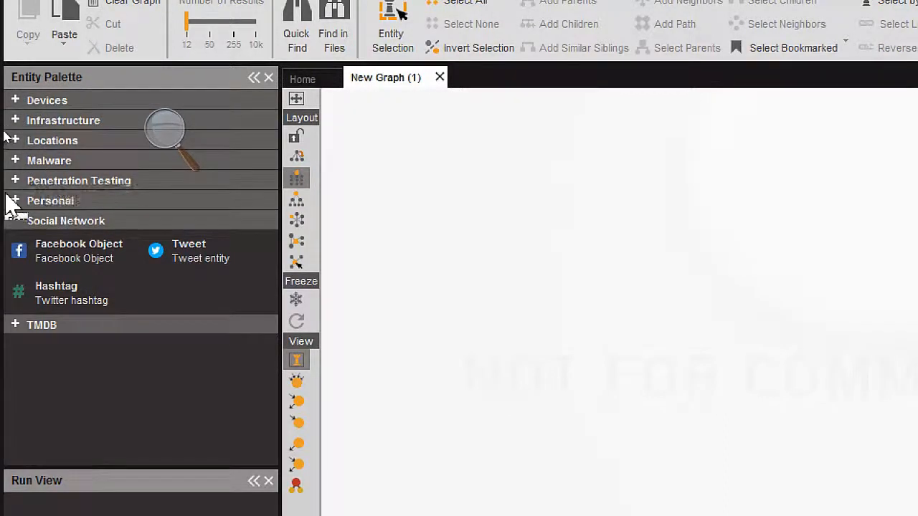
- Add a Domain entity and a URL entity from the Infrastructure category to the new graph
left_click(14, 120)
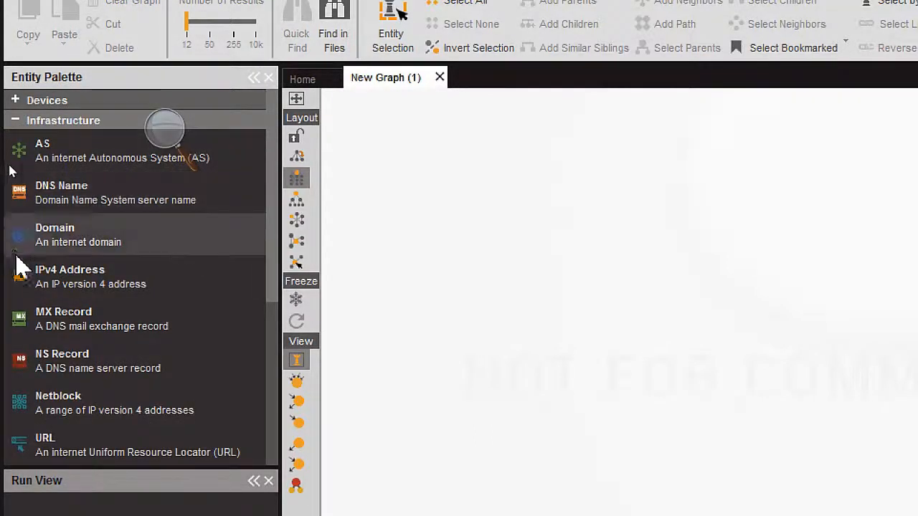
left_click_drag(25, 240, 457, 172)
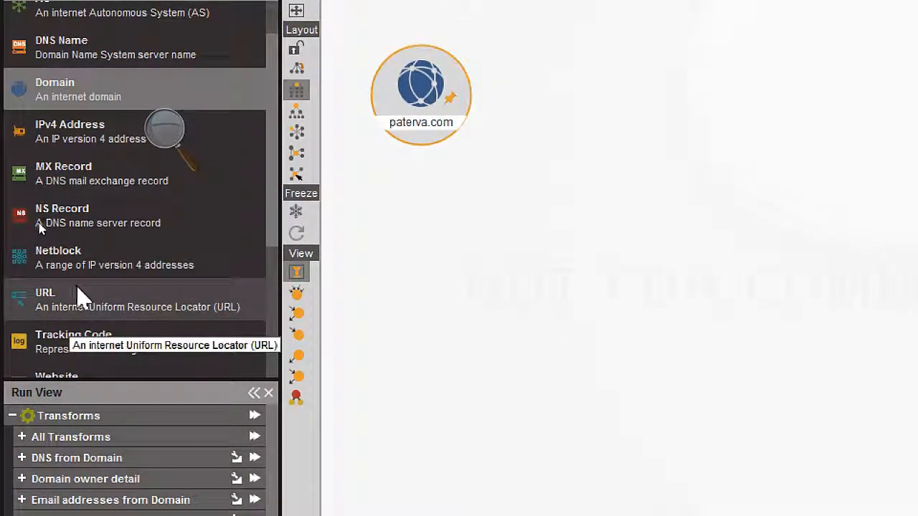
left_click_drag(76, 287, 649, 122)
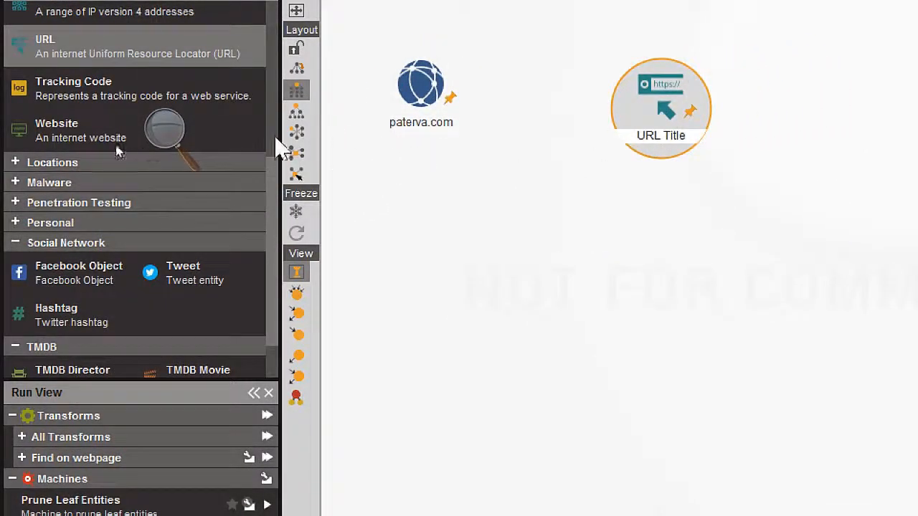
- Add Person, Phone Number and Email Address entities from the Personal category to the graph
left_click(11, 162)
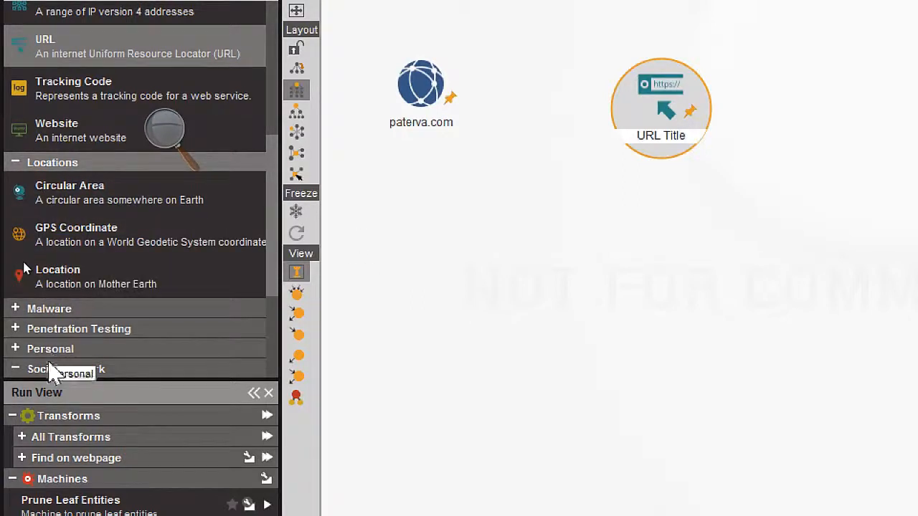
left_click(15, 348)
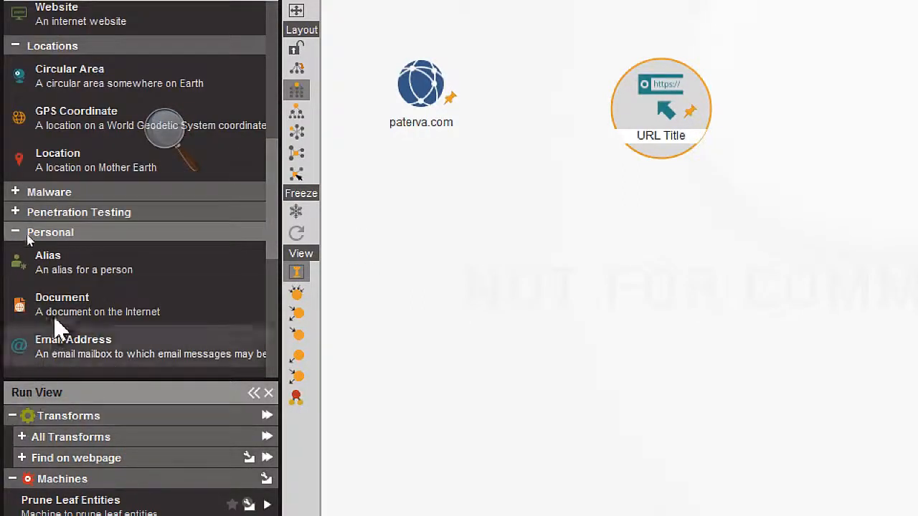
scroll(57, 269, "down", 1)
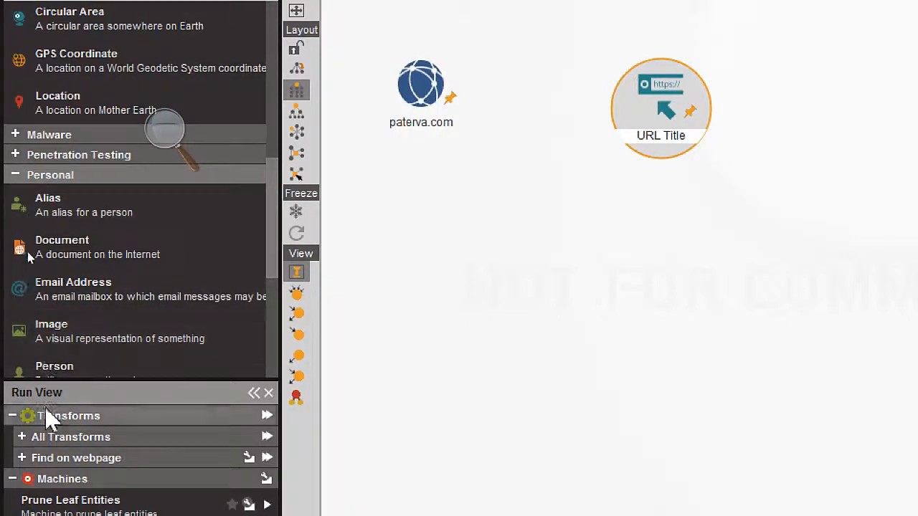
scroll(57, 280, "down", 1)
left_click_drag(77, 331, 532, 311)
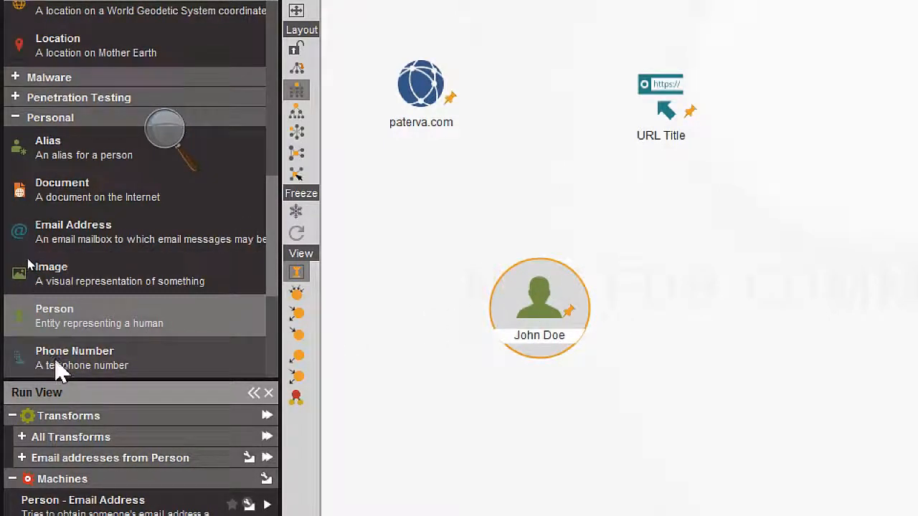
left_click_drag(57, 361, 762, 241)
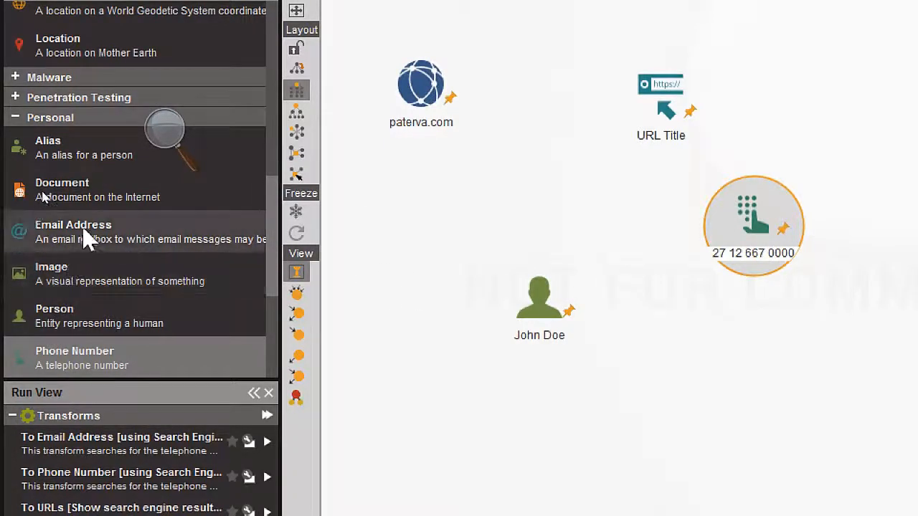
left_click_drag(57, 237, 694, 393)
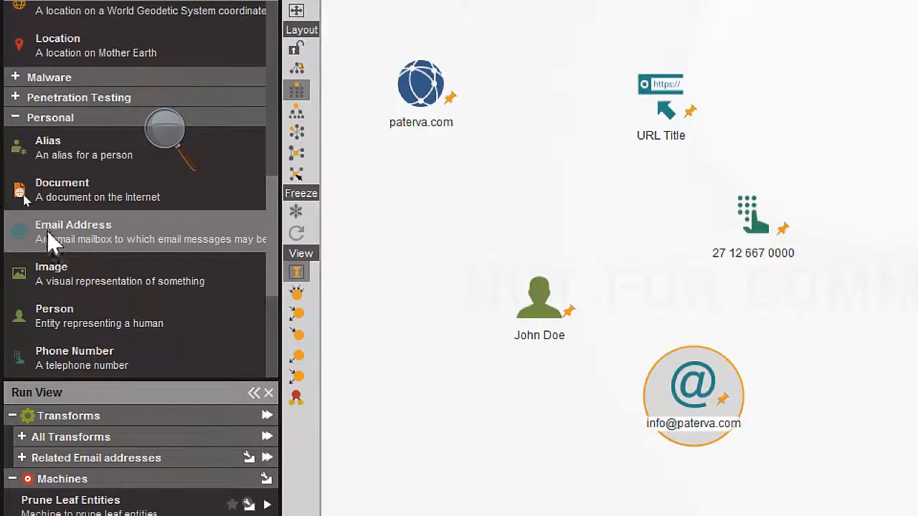
scroll(47, 233, "down", 3)
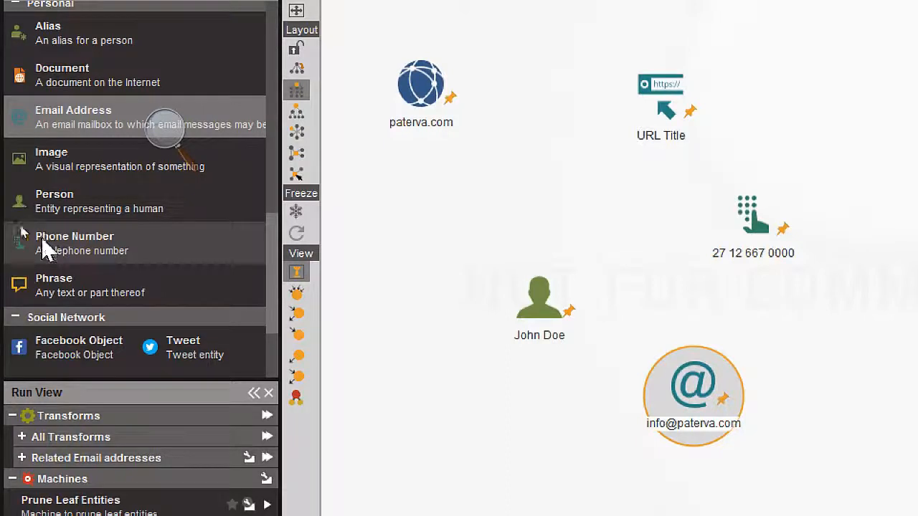
scroll(58, 348, "down", 2)
scroll(36, 350, "down", 2)
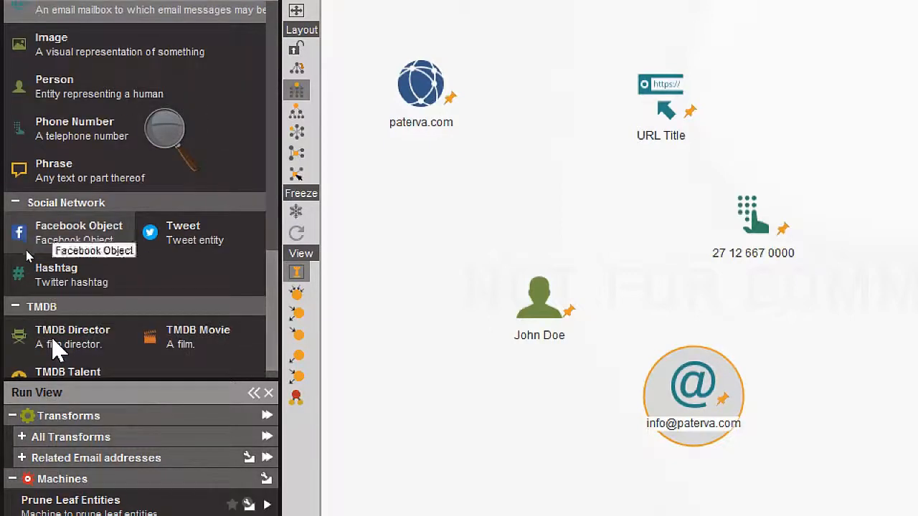
scroll(99, 341, "down", 1)
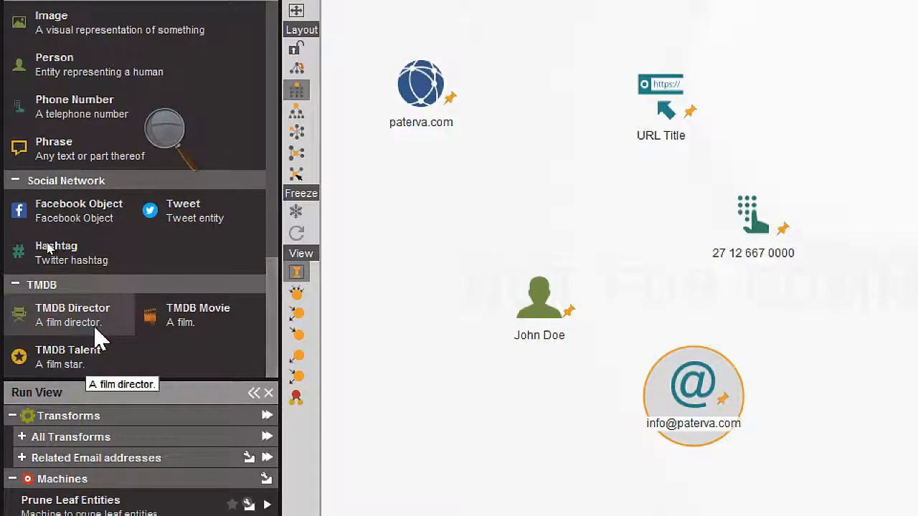
scroll(99, 338, "up", 3)
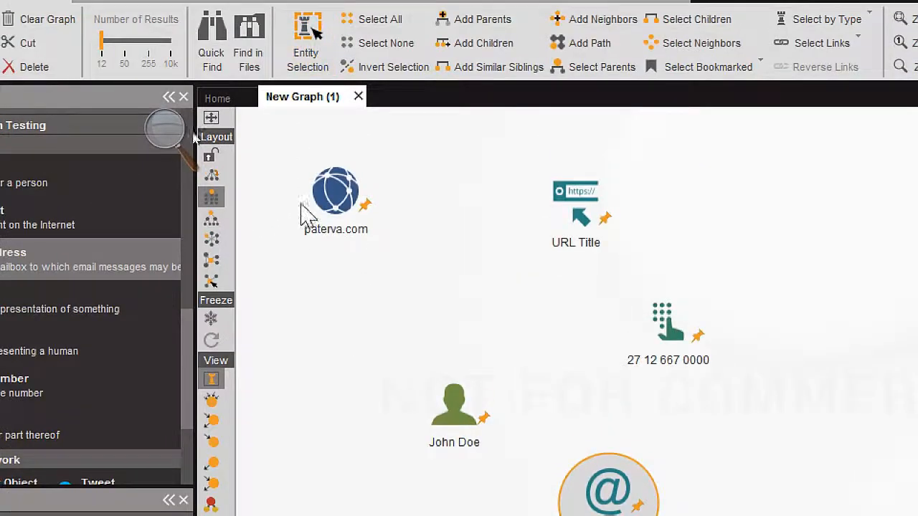
- Rename the domain entity on the graph to hsbc.com
left_click(349, 241)
double_click(353, 230)
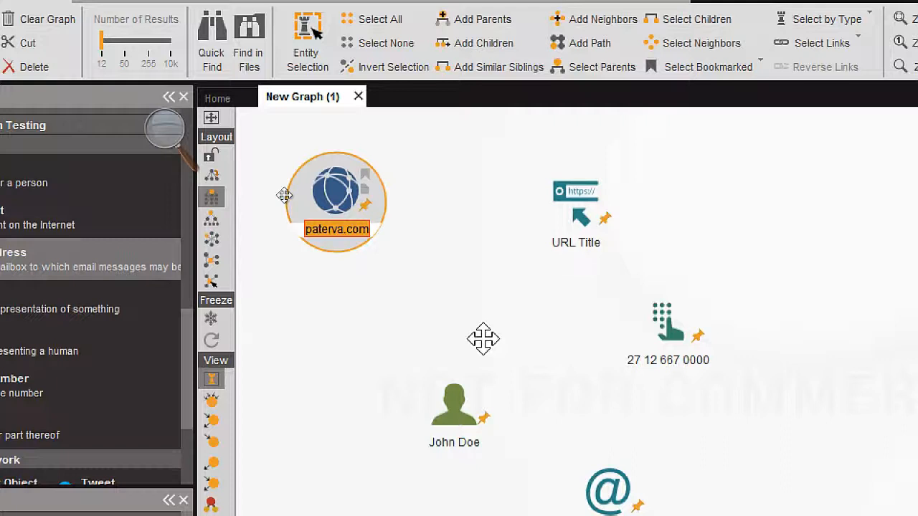
type("hsbc")
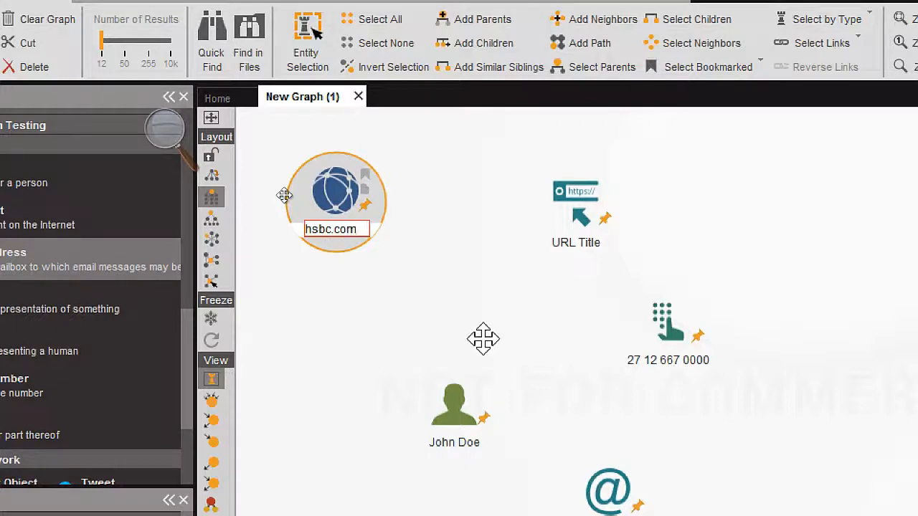
key("Return")
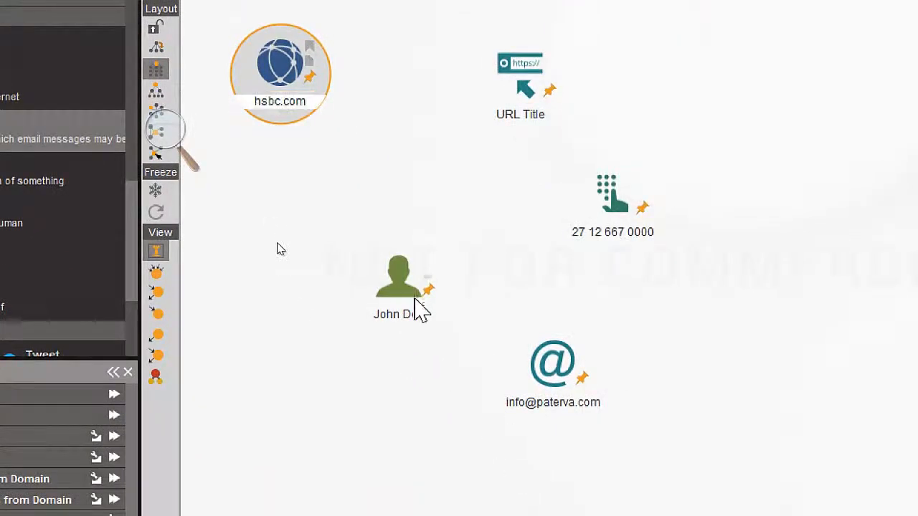
- Rename the person entity on the graph to Bill Gates
left_click(407, 314)
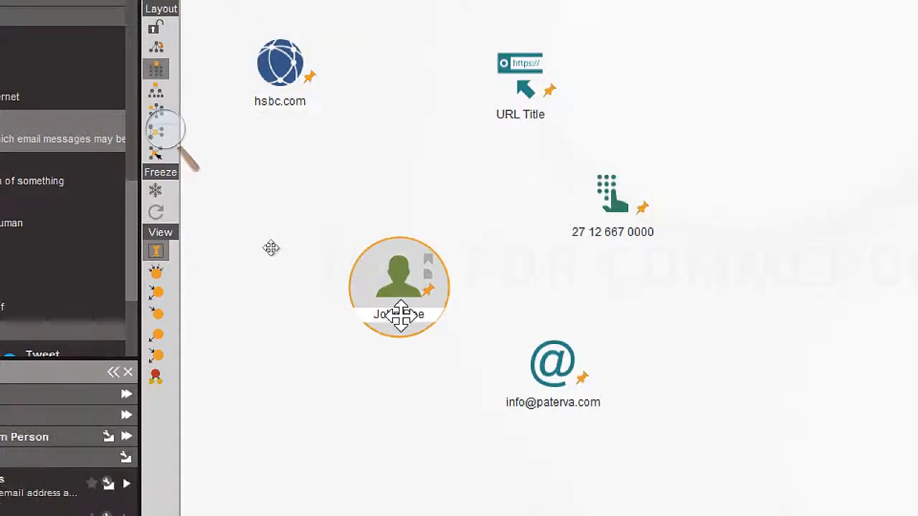
left_click(400, 313)
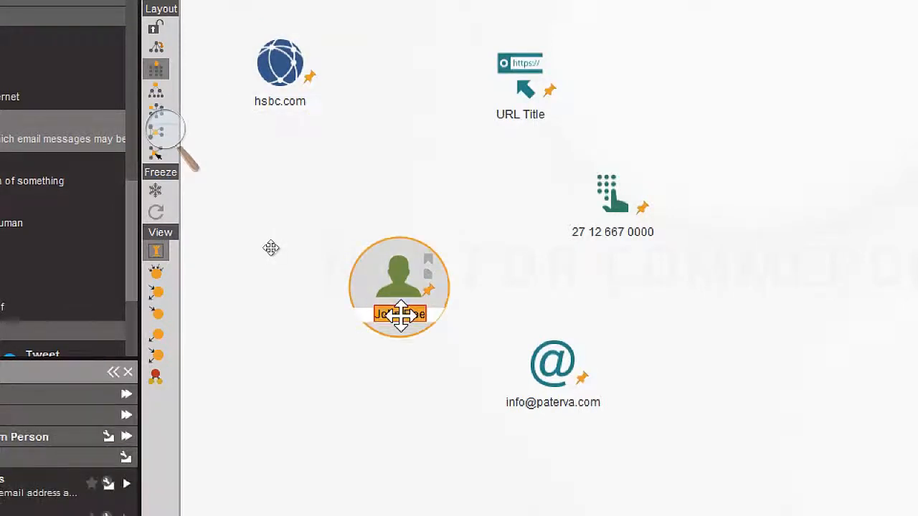
type("Bi")
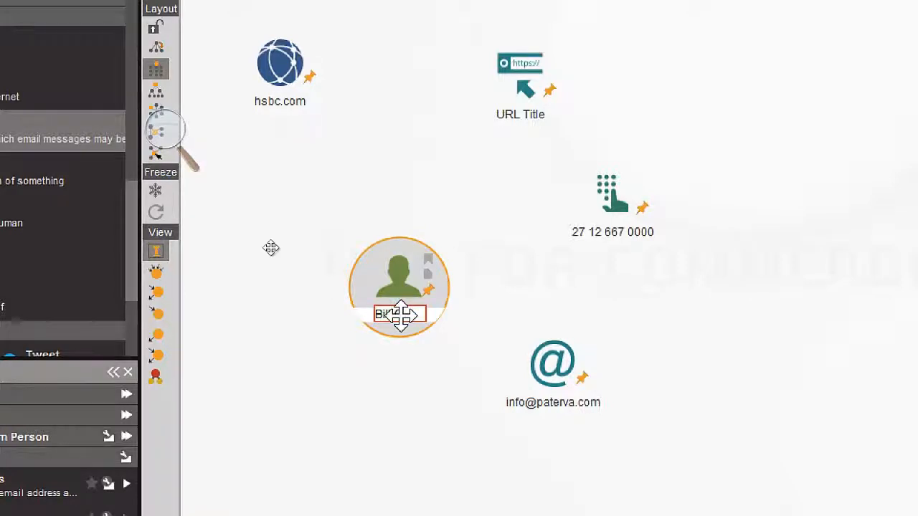
type("ll Gates")
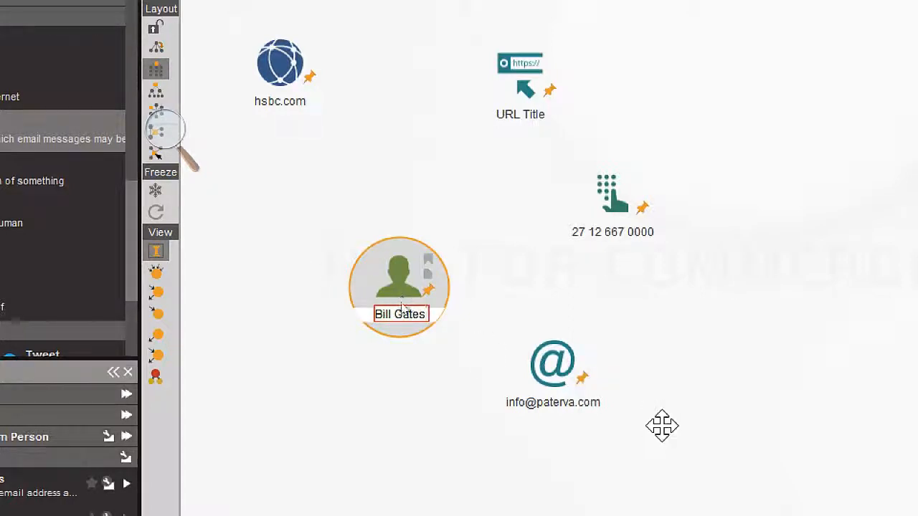
key("Return")
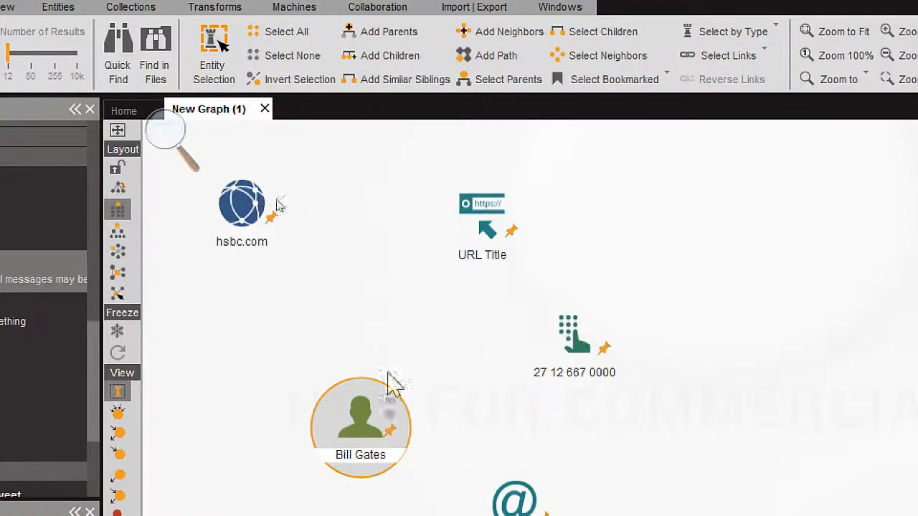
- Run the To Email address [From whois info] transform on the hsbc.com domain entity
right_click(232, 205)
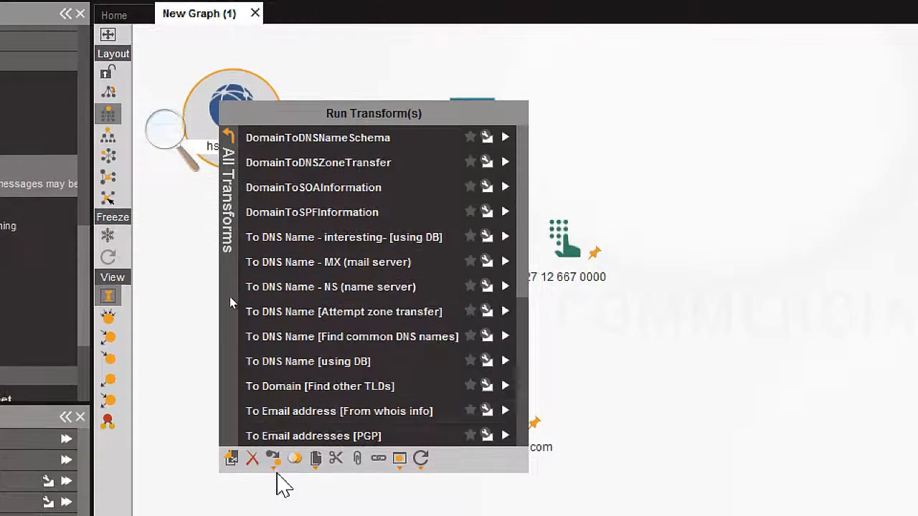
left_click(287, 416)
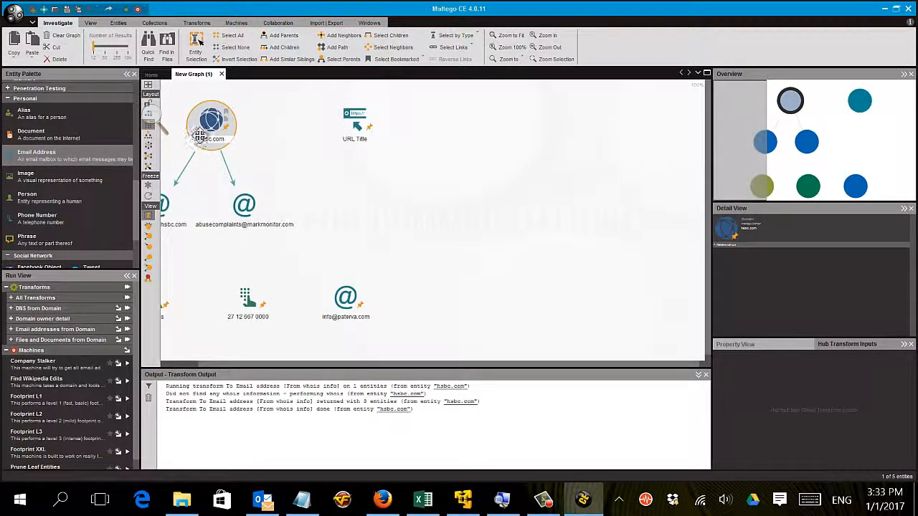
- Run the To Email addresses [PGP] transform on the hsbc.com domain entity
right_click(203, 141)
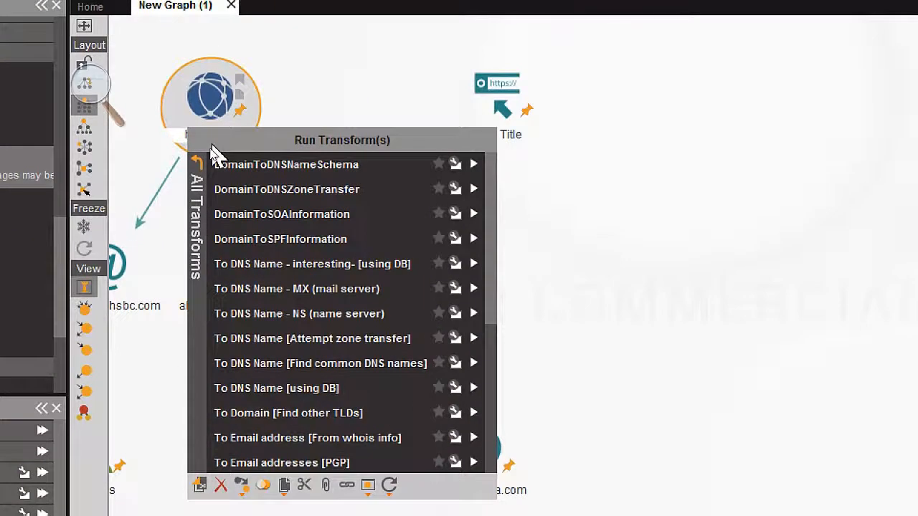
left_click(237, 437)
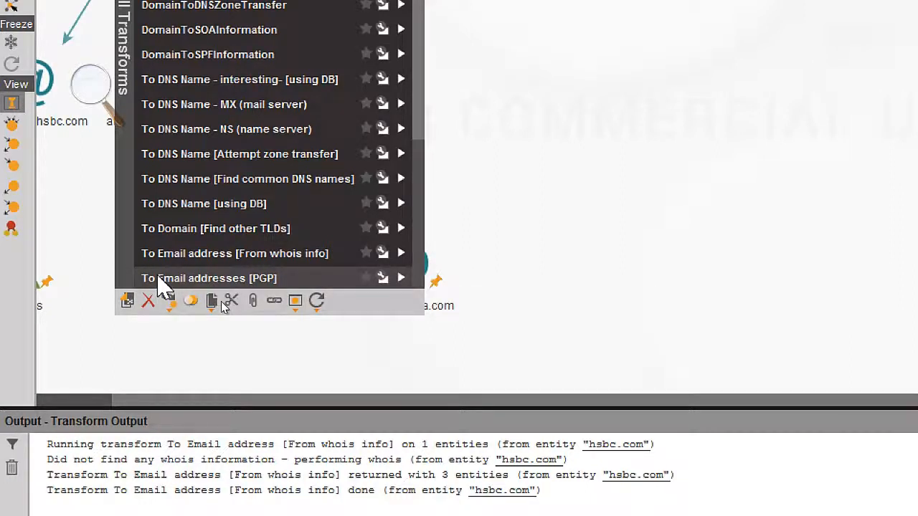
left_click(163, 280)
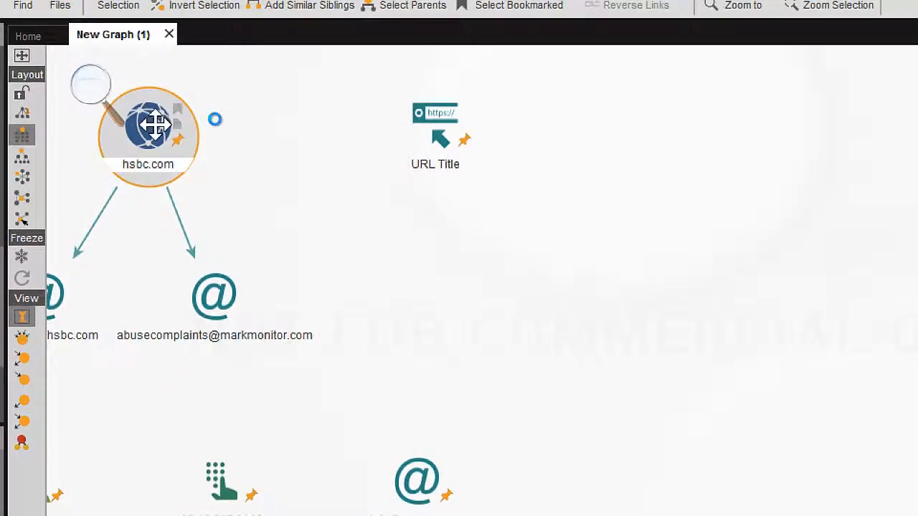
- Run the To Phone Numbers [using Search Engine] transform on the hsbc.com domain entity
right_click(155, 126)
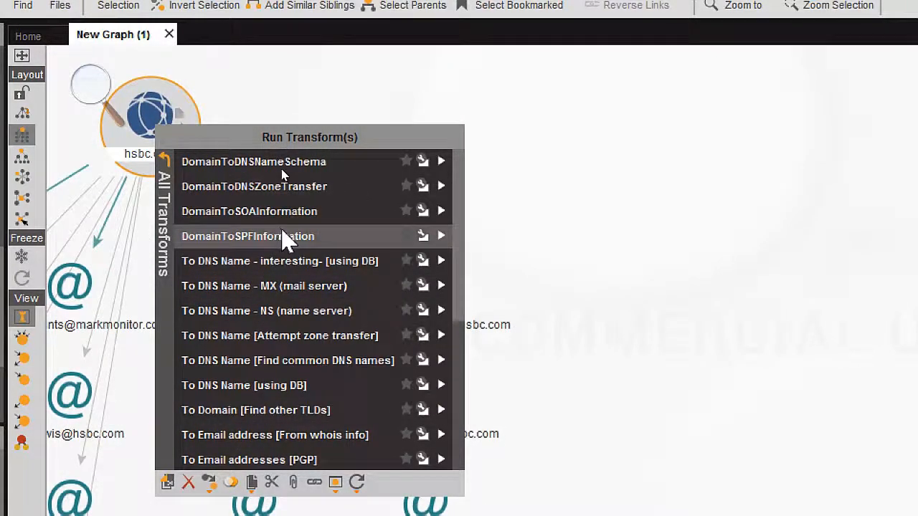
scroll(310, 194, "down", 3)
scroll(284, 315, "down", 2)
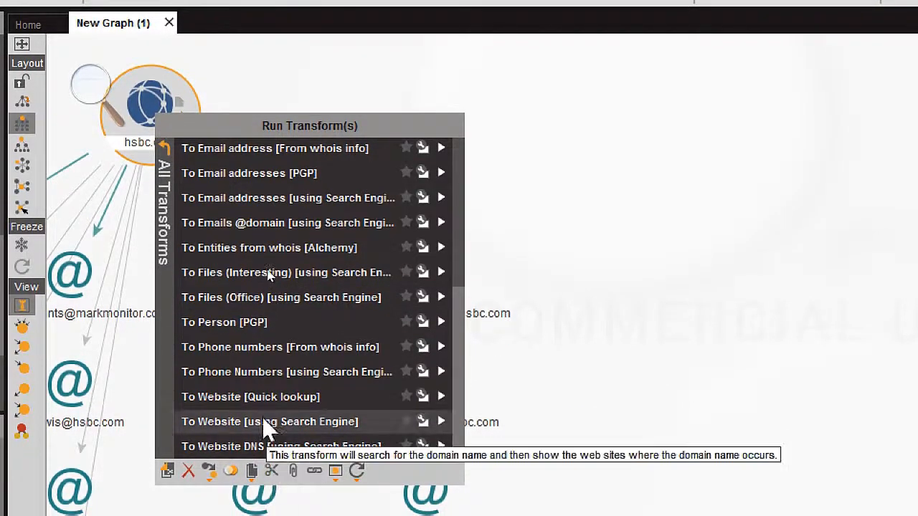
left_click(246, 375)
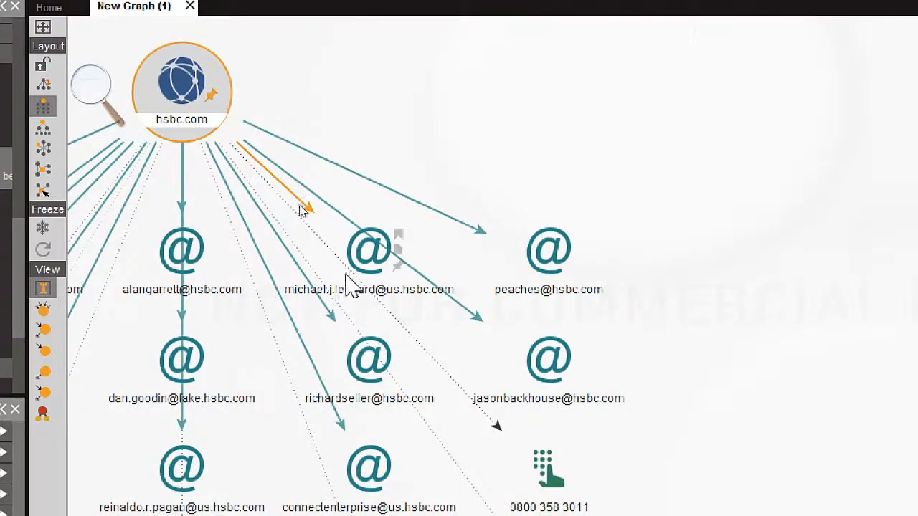
- Examine the email address entities linked to hsbc.com, and review the full list of transforms available for the domain entity
left_click(369, 251)
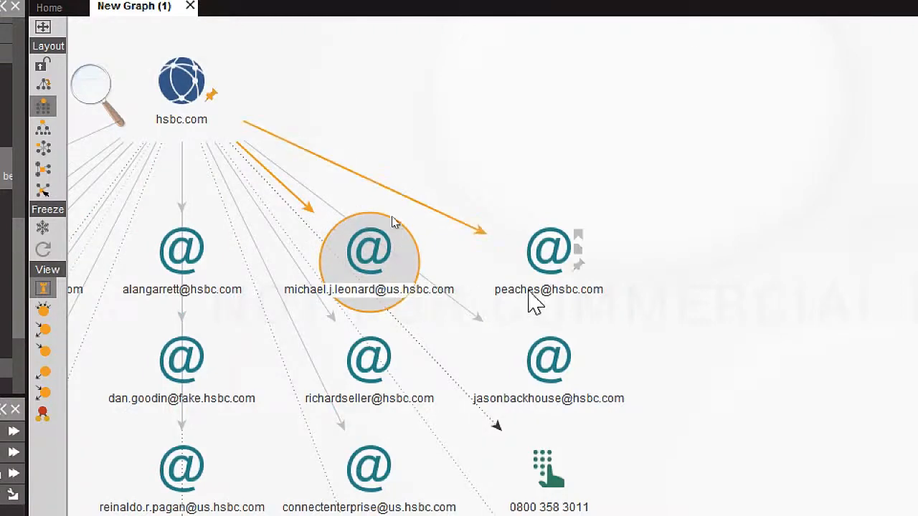
left_click(545, 251)
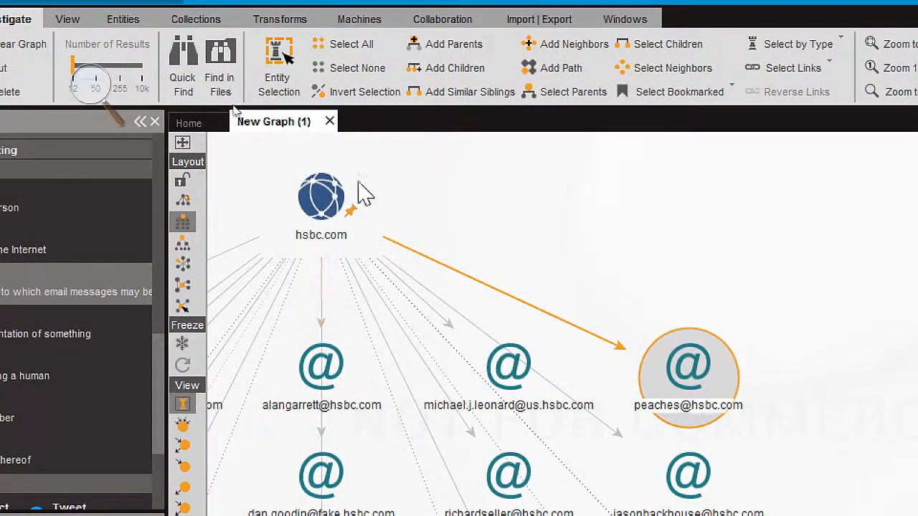
left_click(320, 213)
right_click(318, 215)
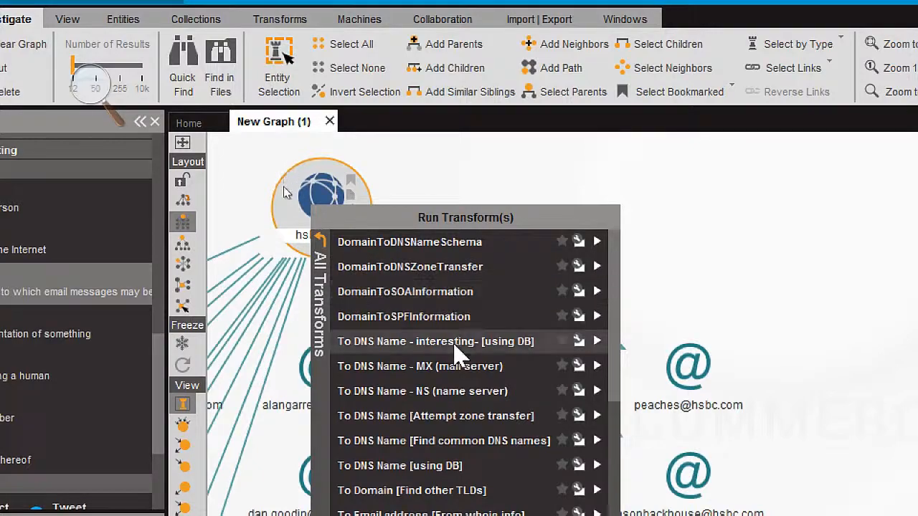
scroll(459, 454, "down", 2)
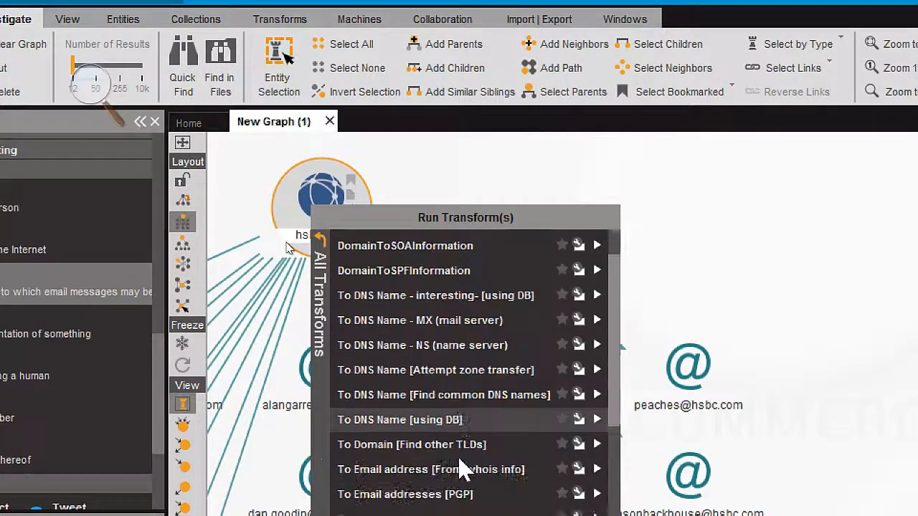
scroll(467, 432, "down", 2)
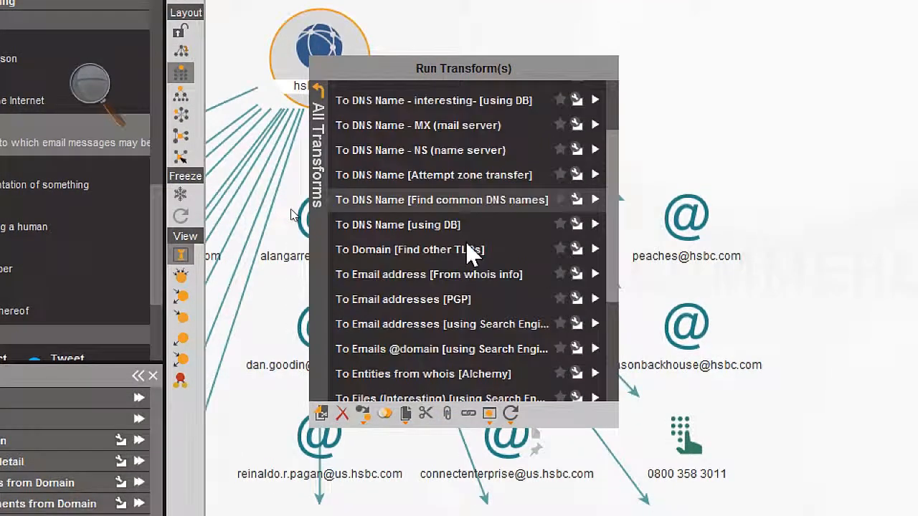
scroll(467, 251, "down", 7)
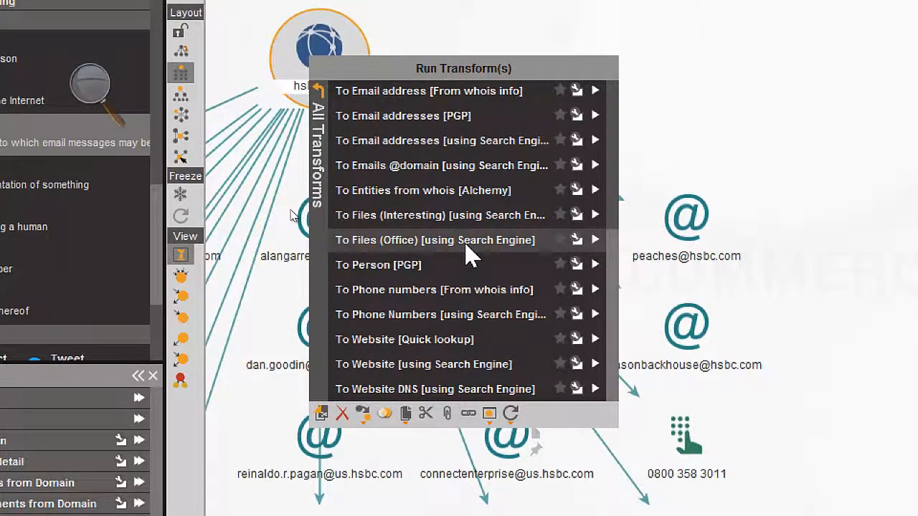
scroll(467, 253, "up", 2)
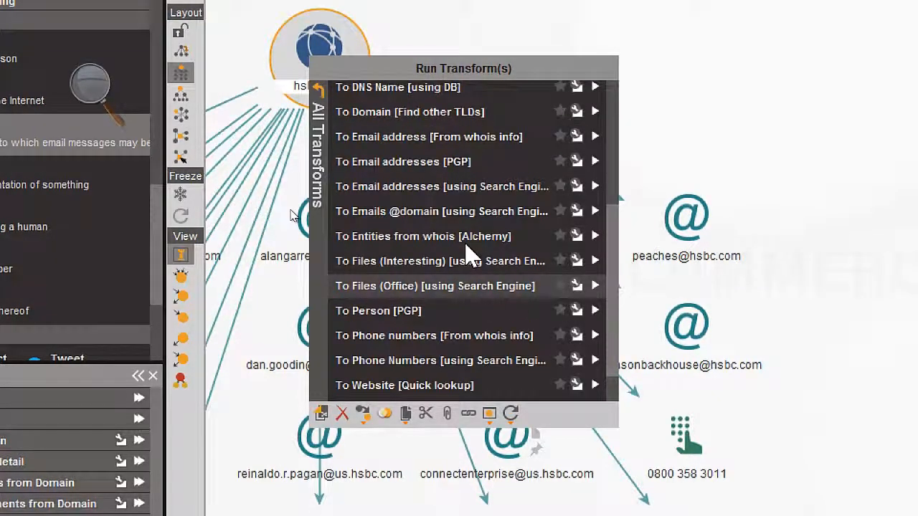
scroll(467, 253, "up", 7)
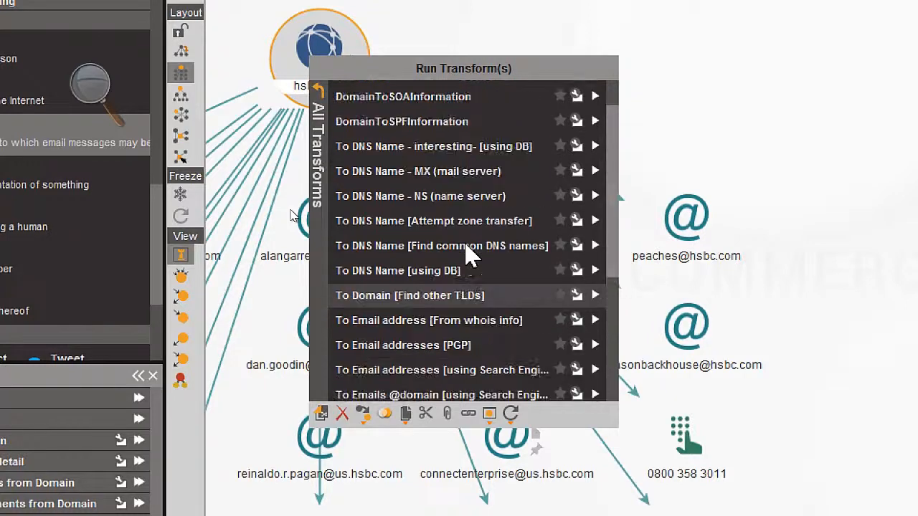
scroll(467, 252, "up", 2)
scroll(467, 253, "down", 7)
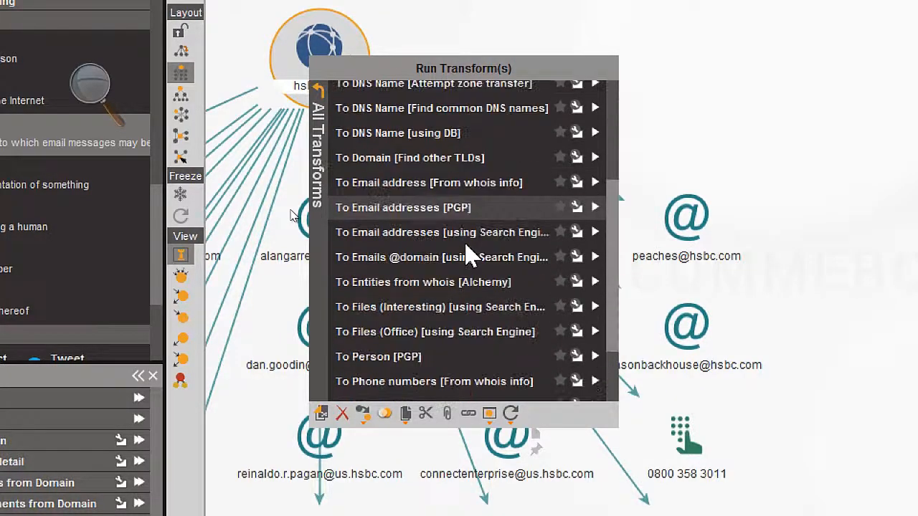
scroll(467, 253, "down", 4)
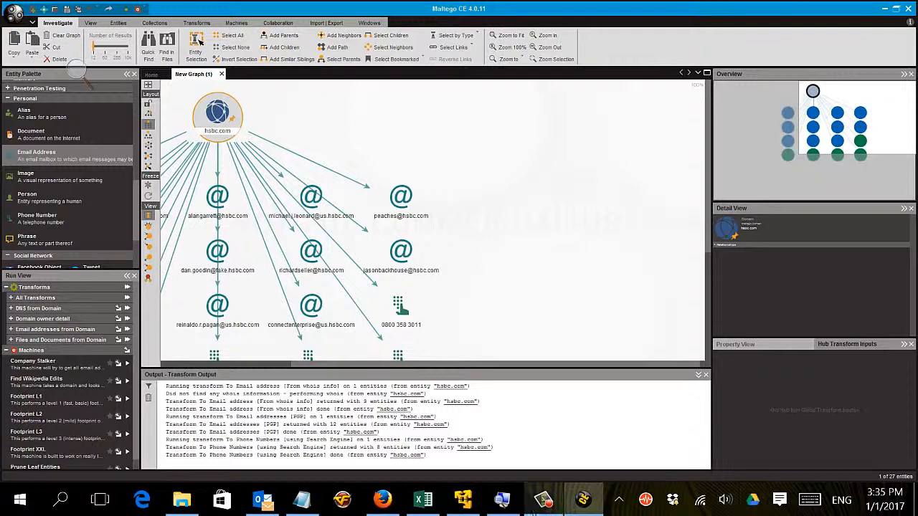
left_click(543, 500)
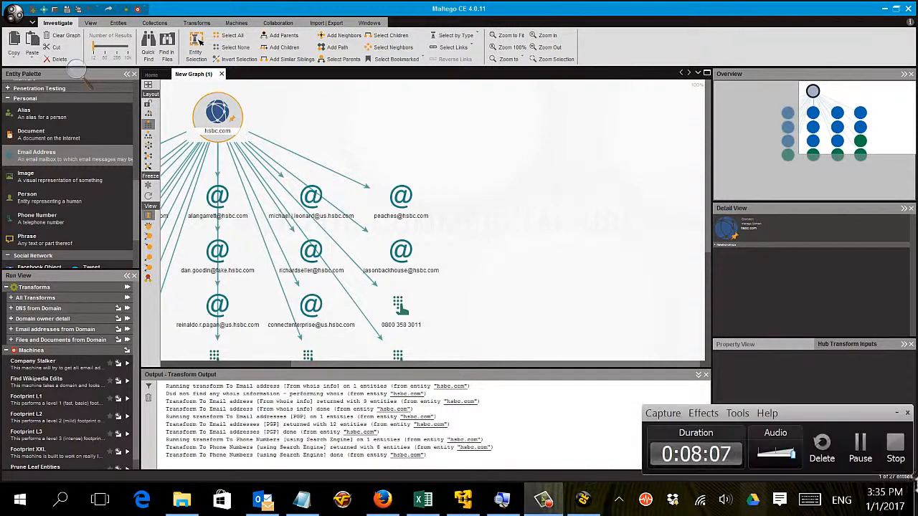
left_click(896, 445)
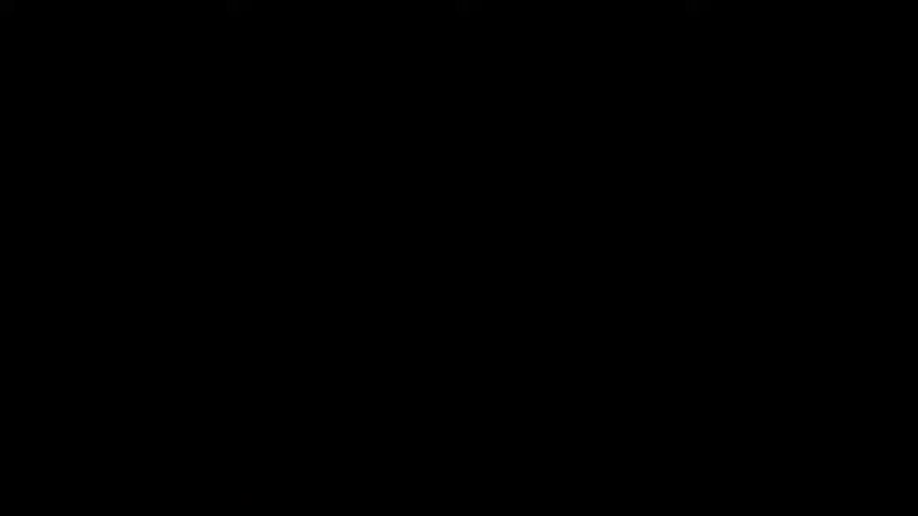